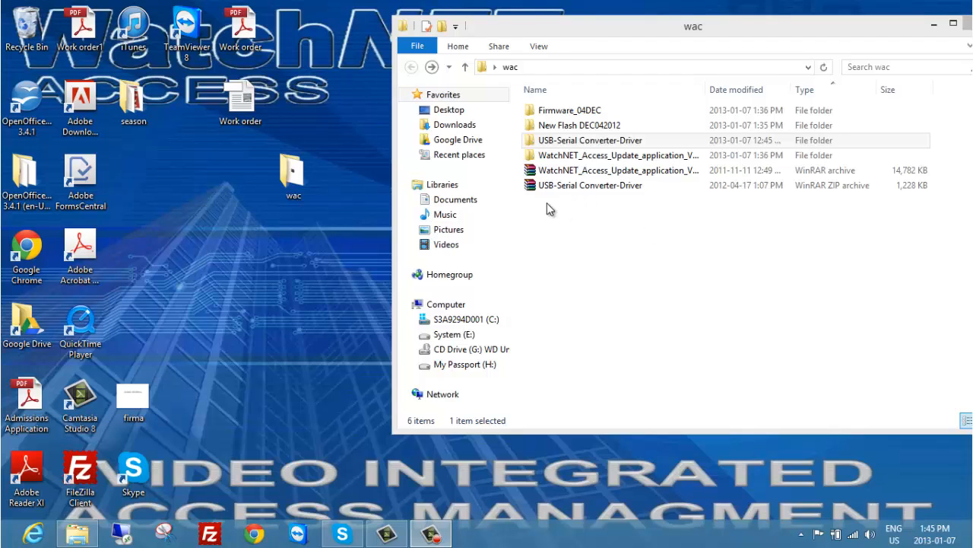
Open Computer Management for this computer and display its Device Manager.
{"action": "left_click", "coordinate": [443, 310]}
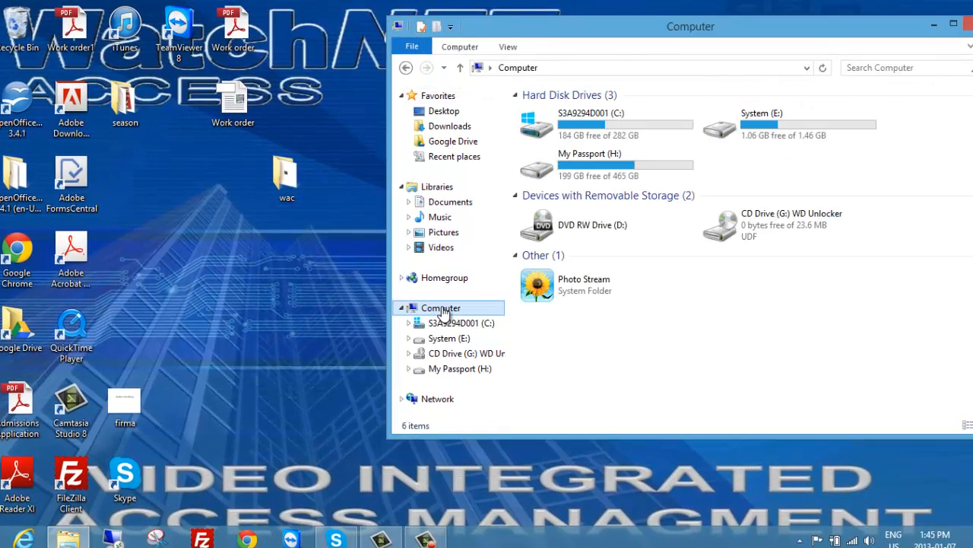
{"action": "right_click", "coordinate": [443, 310]}
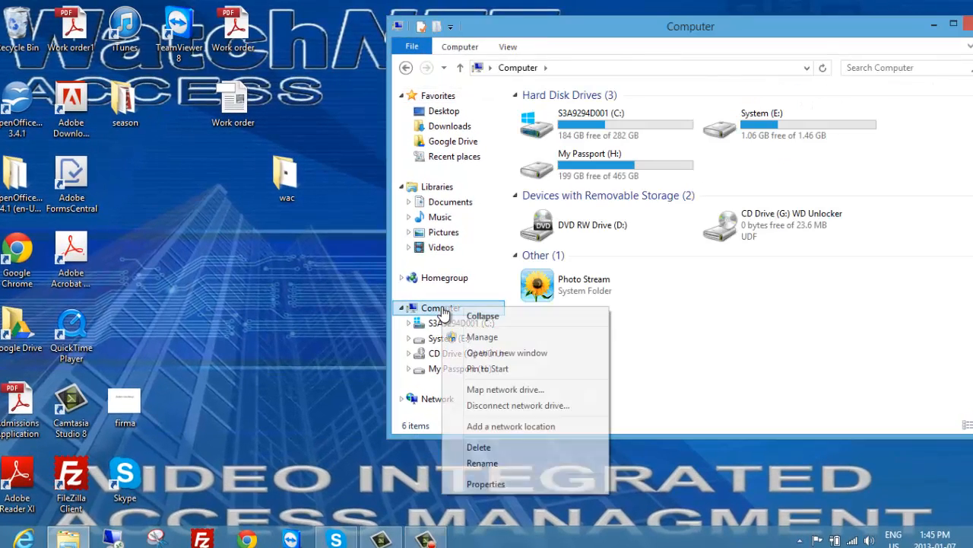
{"action": "left_click", "coordinate": [495, 338]}
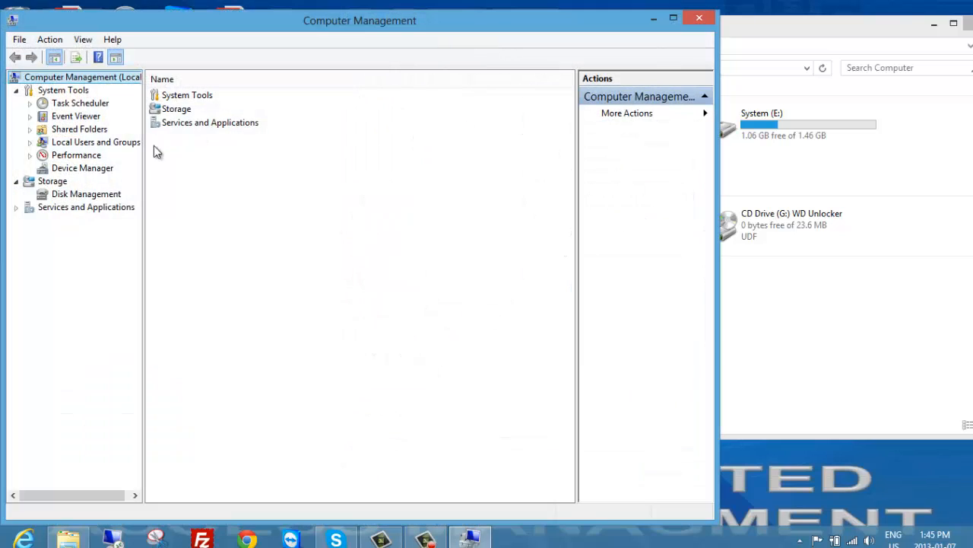
{"action": "left_click", "coordinate": [106, 169]}
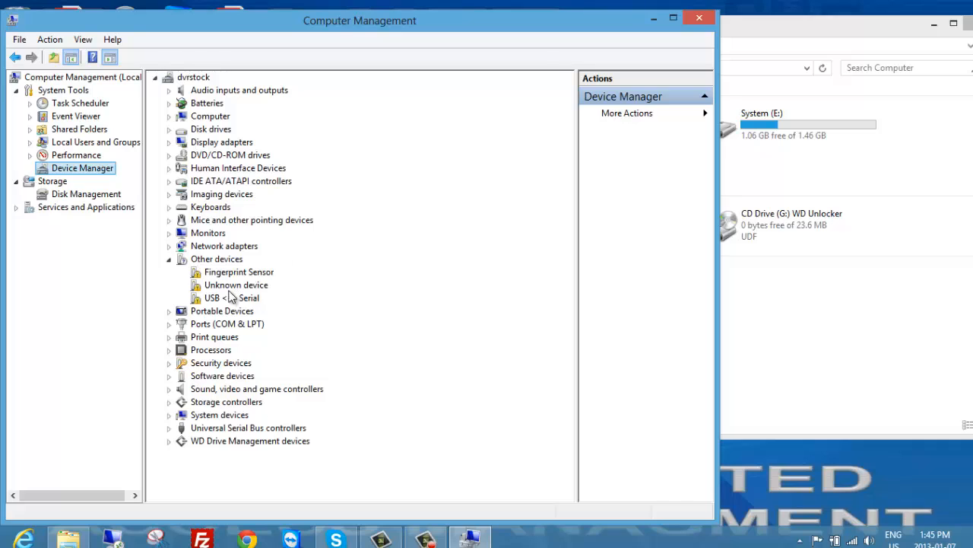
Start a driver update for the USB <-> Serial device, choosing to browse the computer for driver software.
{"action": "left_click", "coordinate": [222, 301]}
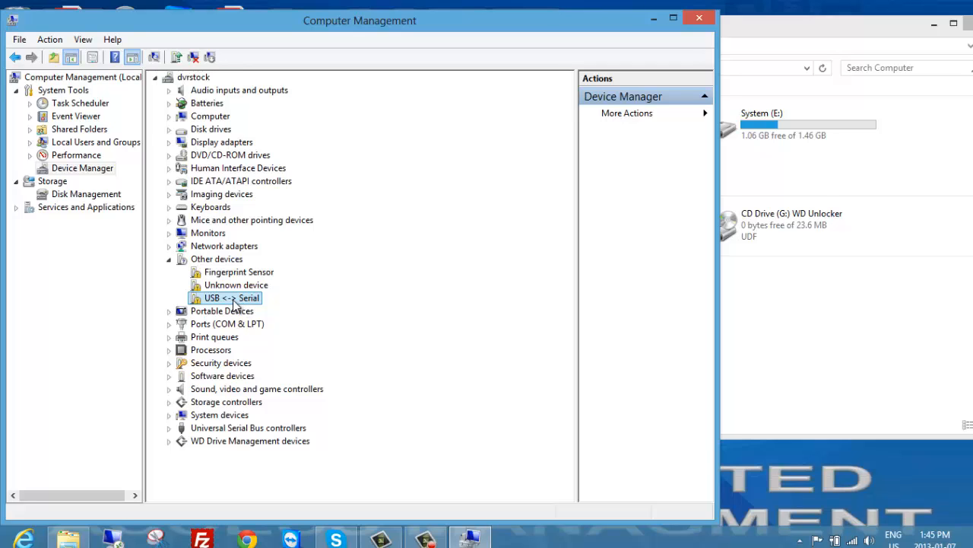
{"action": "double_click", "coordinate": [234, 303]}
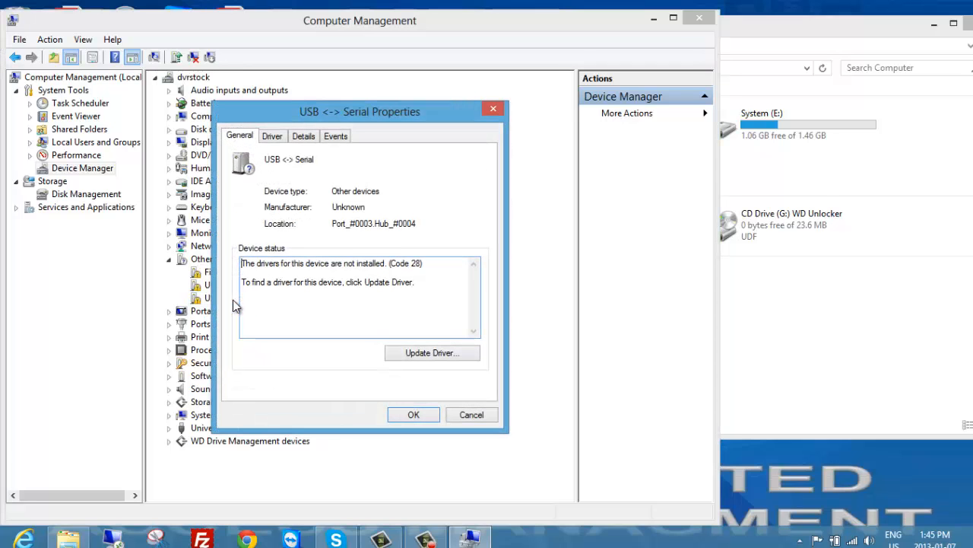
{"action": "left_click", "coordinate": [272, 135]}
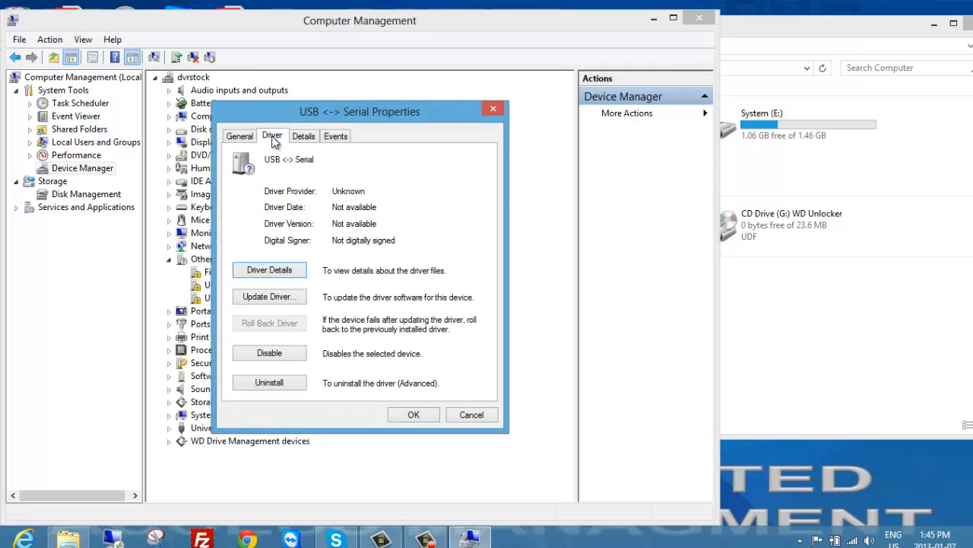
{"action": "left_click", "coordinate": [287, 296]}
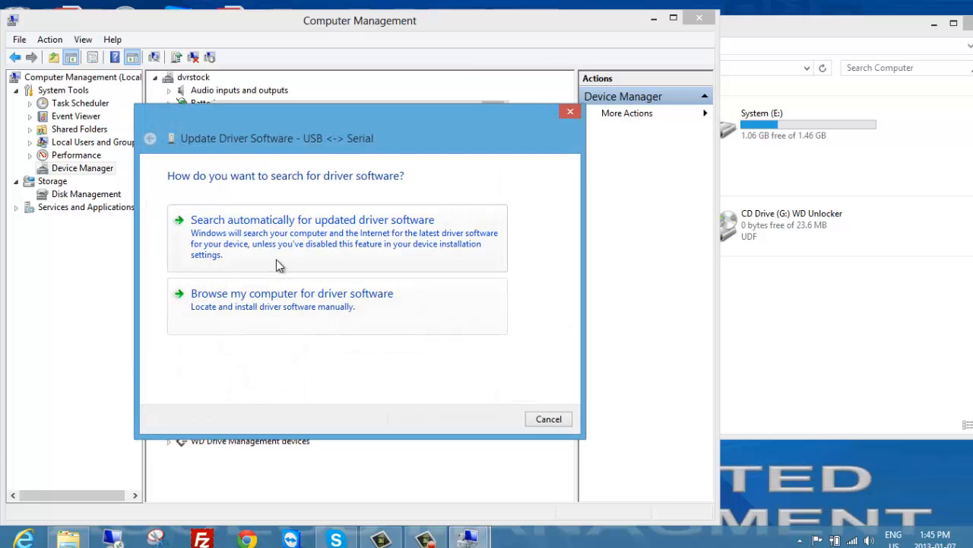
{"action": "left_click", "coordinate": [302, 303]}
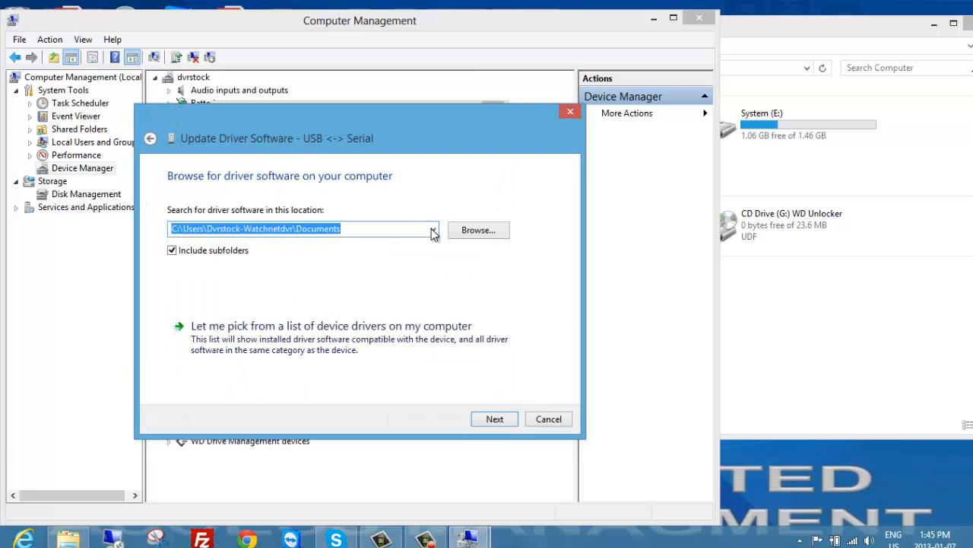
Switch to File Explorer and view the contents of the USB-Serial Converter-Driver folder inside the desktop's wac folder.
{"action": "left_click", "coordinate": [937, 22]}
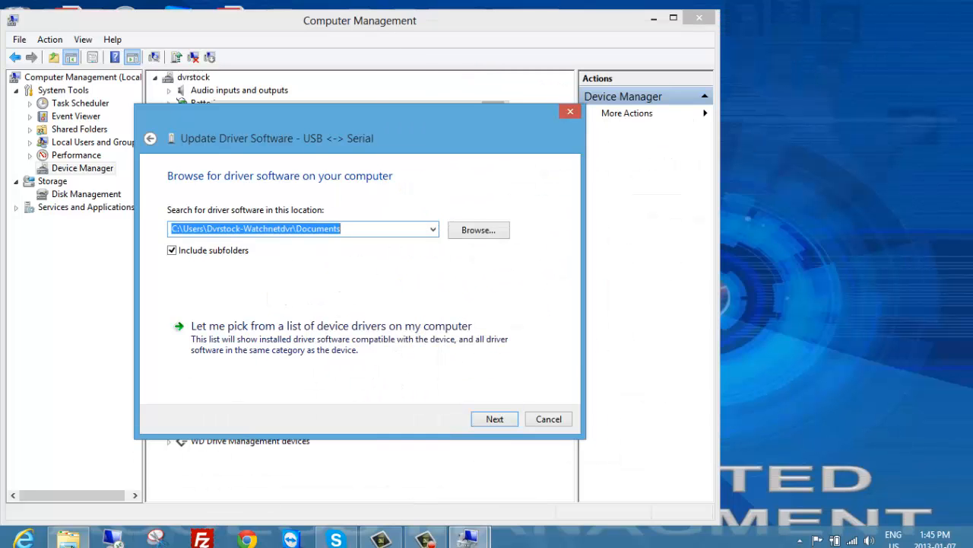
{"action": "left_click", "coordinate": [68, 539]}
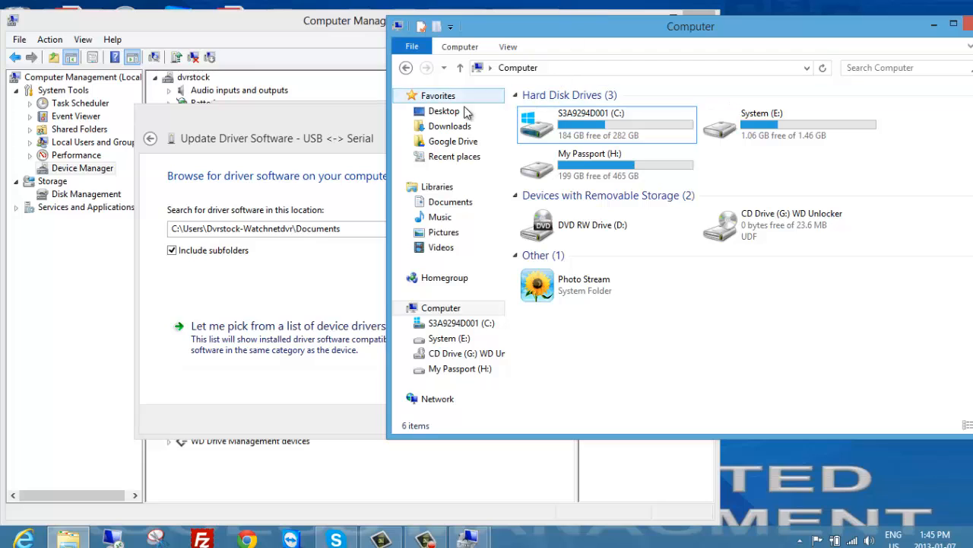
{"action": "left_click", "coordinate": [449, 111]}
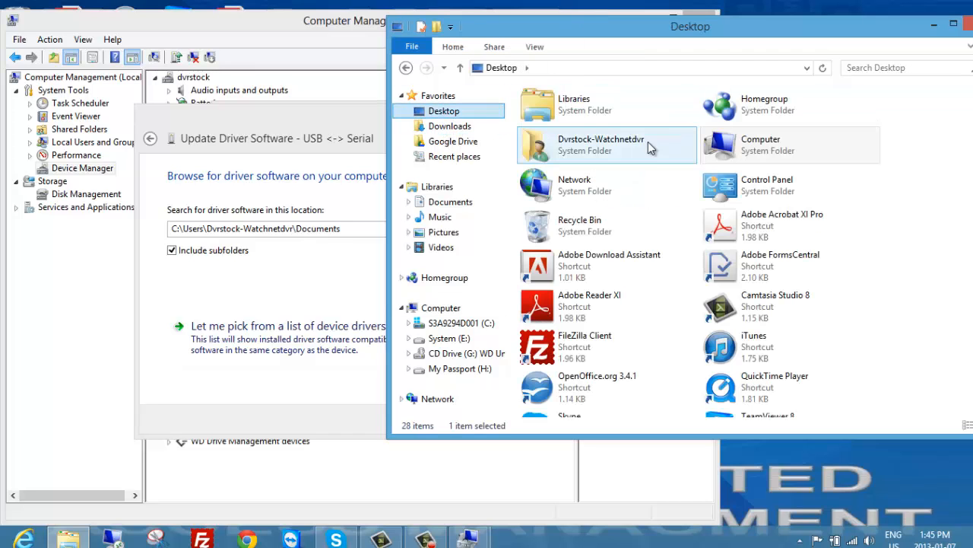
{"action": "left_click", "coordinate": [672, 266]}
{"action": "scroll", "coordinate": [672, 265], "scroll_direction": "down", "scroll_amount": 3}
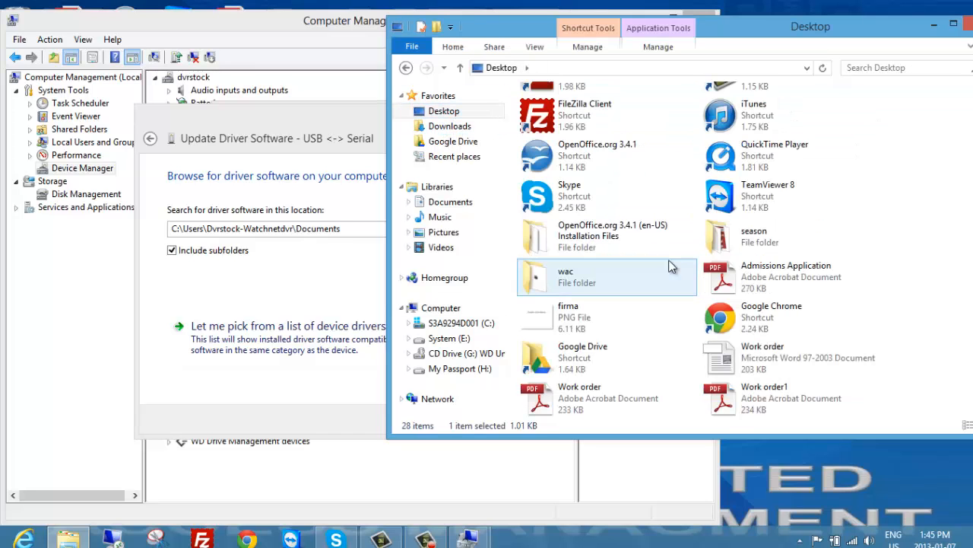
{"action": "double_click", "coordinate": [620, 277]}
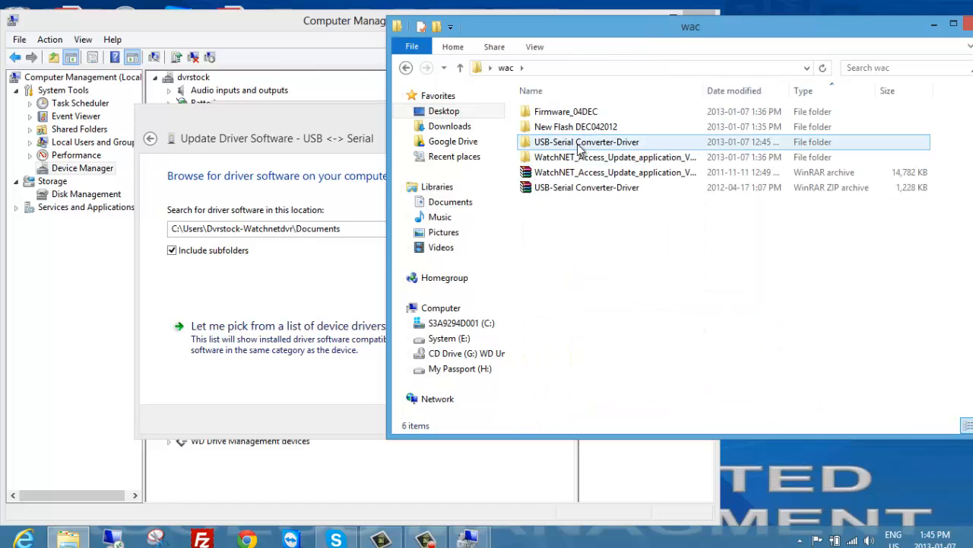
{"action": "double_click", "coordinate": [578, 146]}
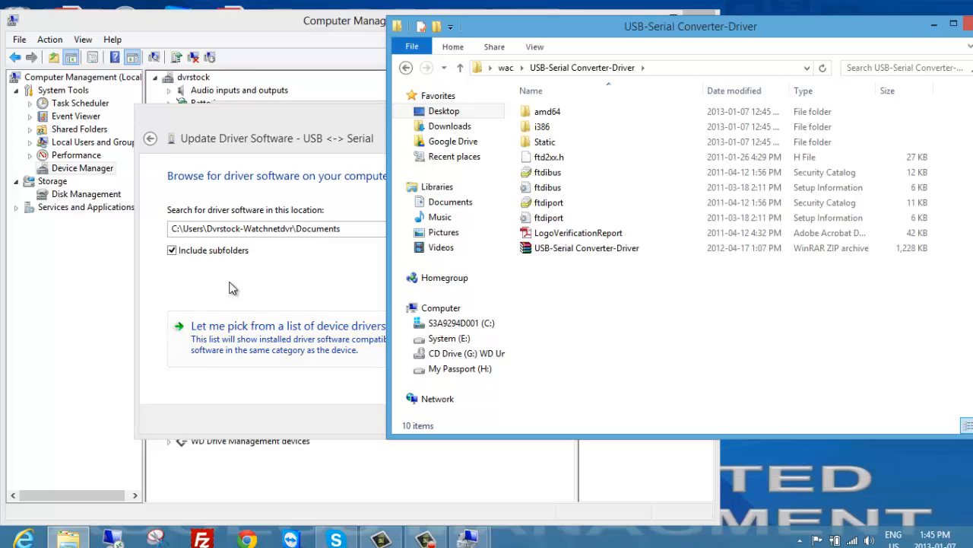
Set the driver search location to the Desktop\wac\USB-Serial Converter-Driver folder in the driver update wizard.
{"action": "left_click", "coordinate": [276, 269]}
{"action": "left_click", "coordinate": [495, 229]}
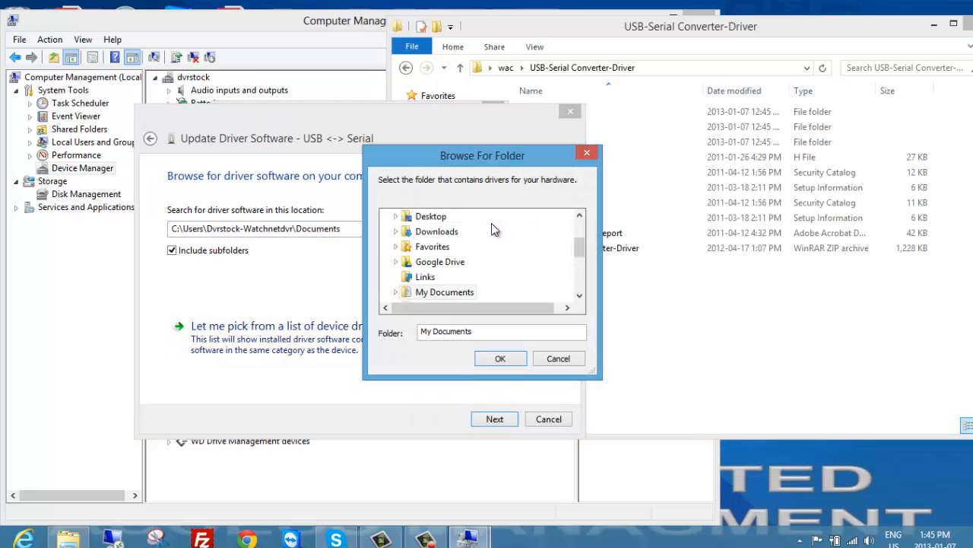
{"action": "double_click", "coordinate": [438, 222]}
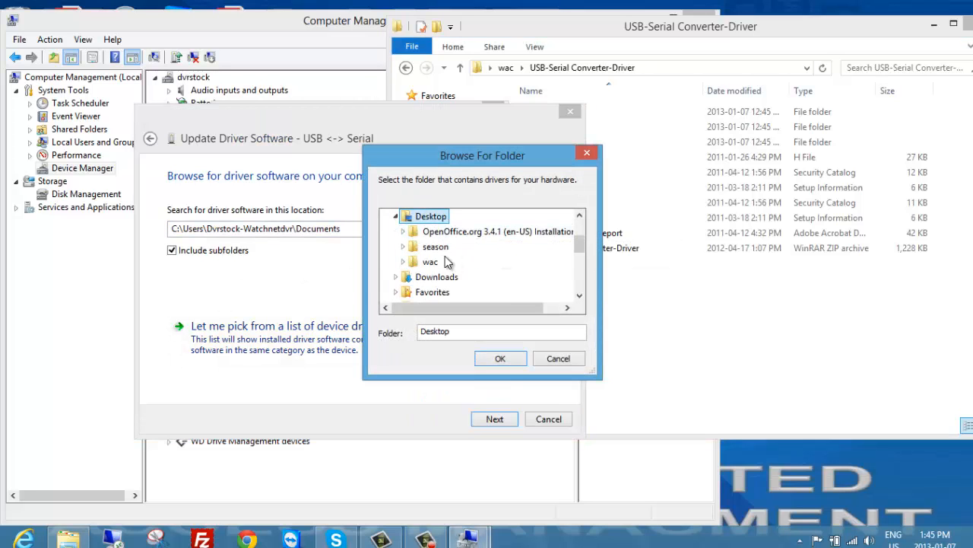
{"action": "double_click", "coordinate": [430, 262]}
{"action": "double_click", "coordinate": [480, 277]}
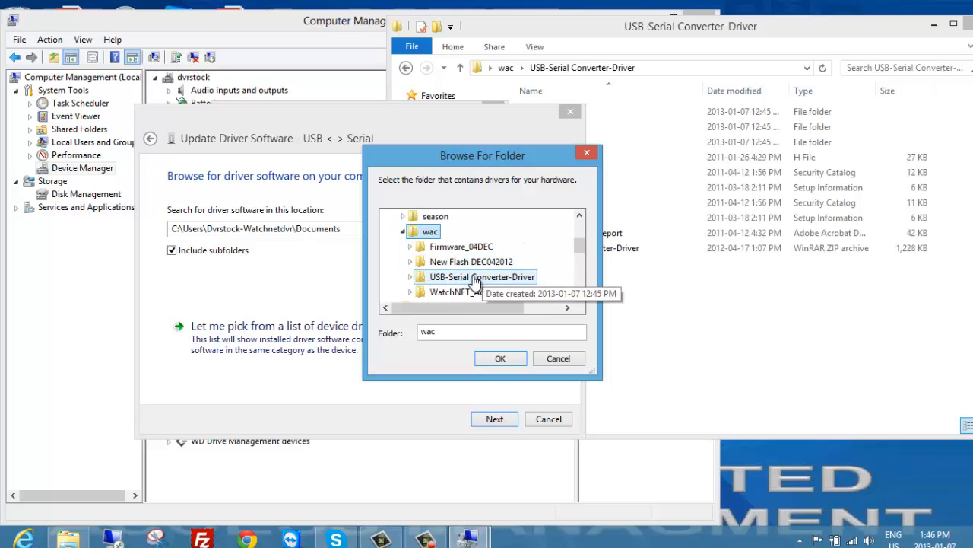
{"action": "left_click", "coordinate": [502, 357]}
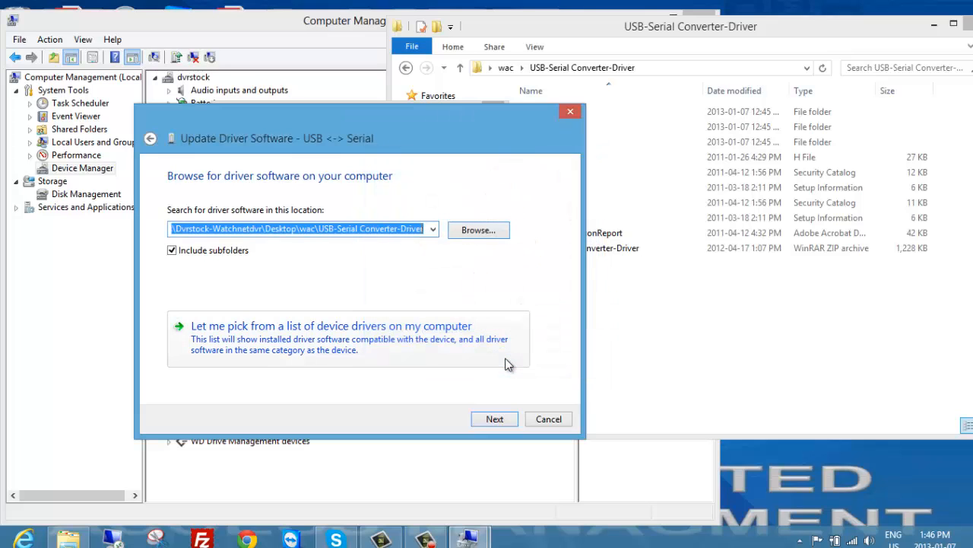
Install the USB <-> Serial driver despite its unverified publisher, and close the wizard and the device properties.
{"action": "left_click", "coordinate": [503, 418]}
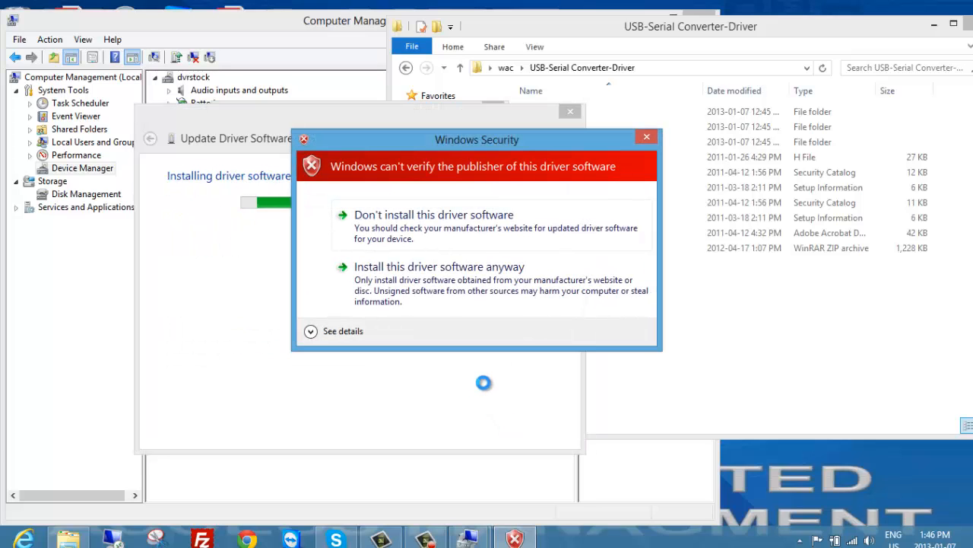
{"action": "left_click", "coordinate": [425, 283]}
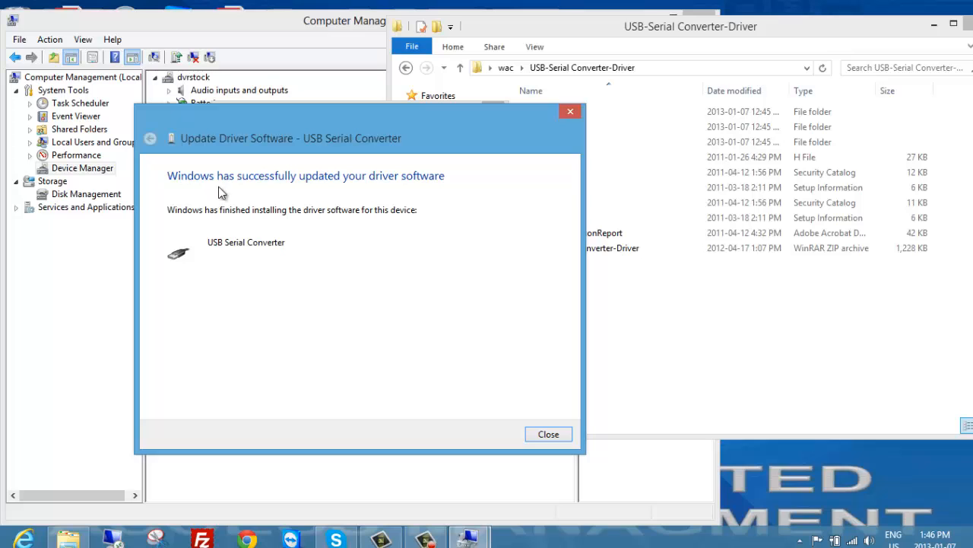
{"action": "left_click", "coordinate": [550, 435]}
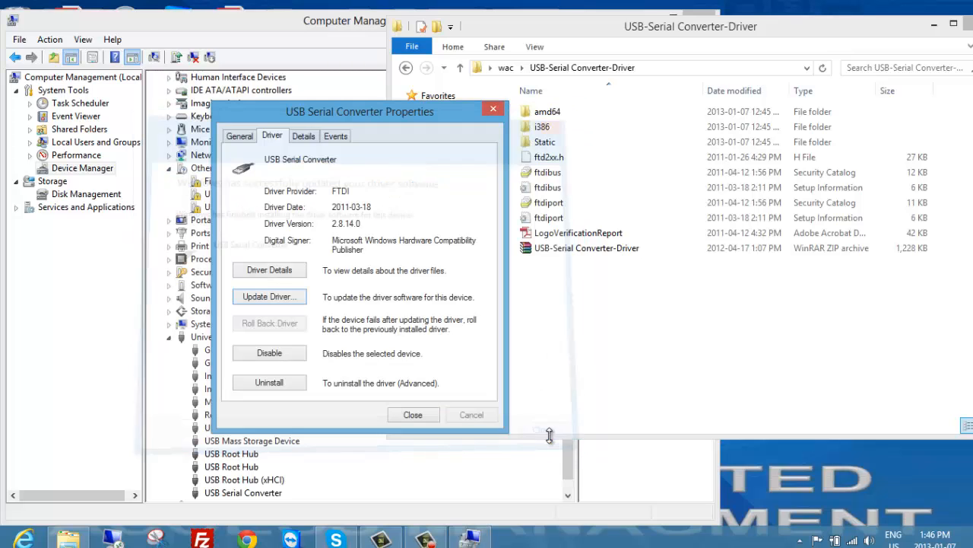
{"action": "left_click", "coordinate": [412, 414]}
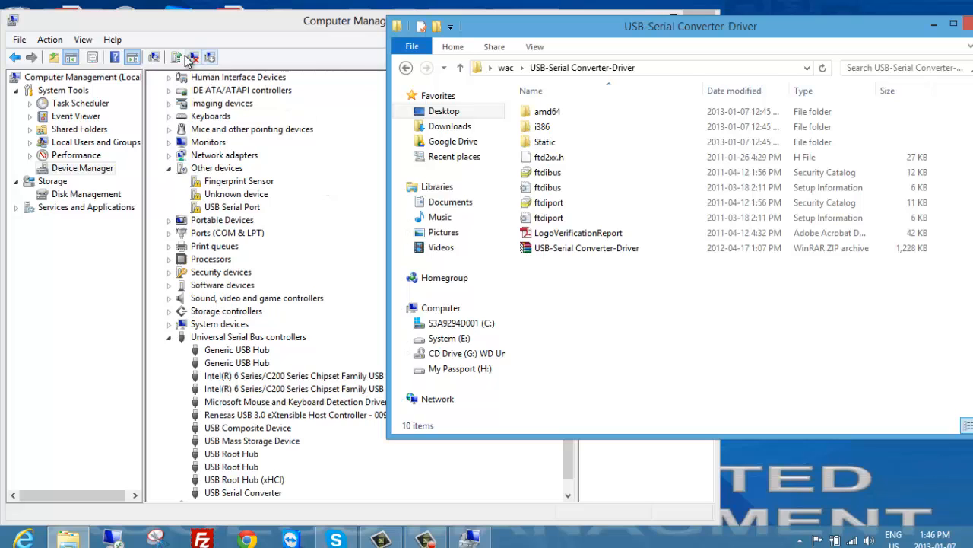
Scan for hardware changes and install the USB Serial Port driver from the same USB-Serial Converter-Driver folder.
{"action": "left_click", "coordinate": [210, 57]}
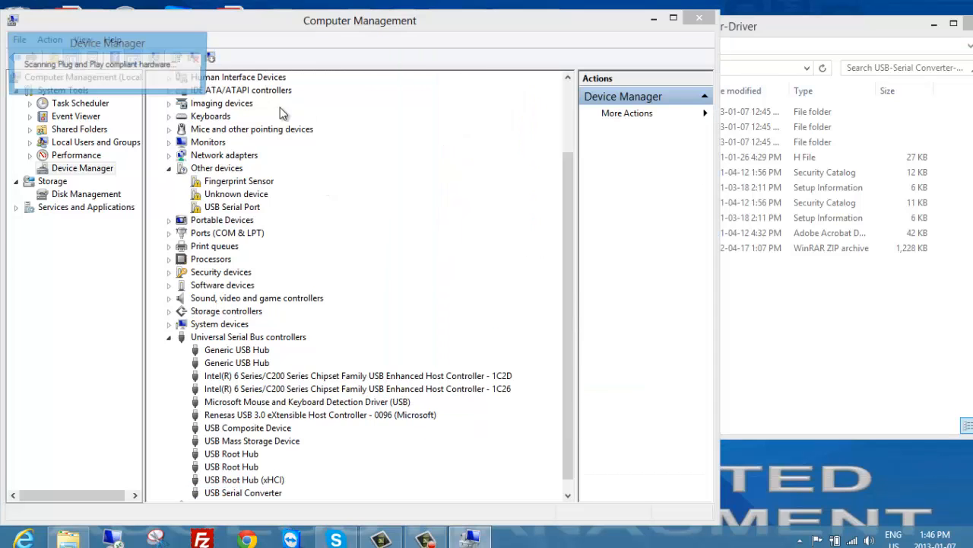
{"action": "double_click", "coordinate": [233, 208]}
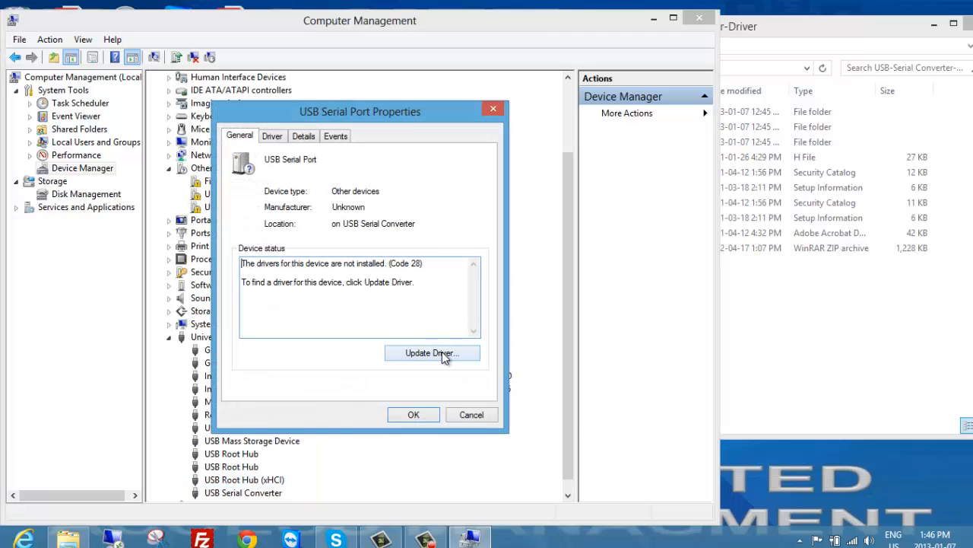
{"action": "left_click", "coordinate": [430, 353]}
{"action": "left_click", "coordinate": [294, 301]}
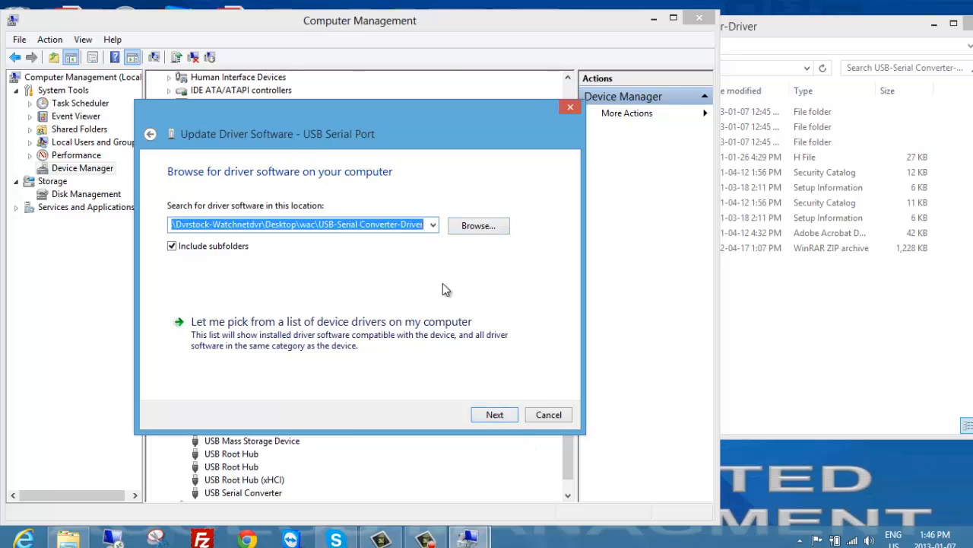
{"action": "left_click", "coordinate": [495, 416]}
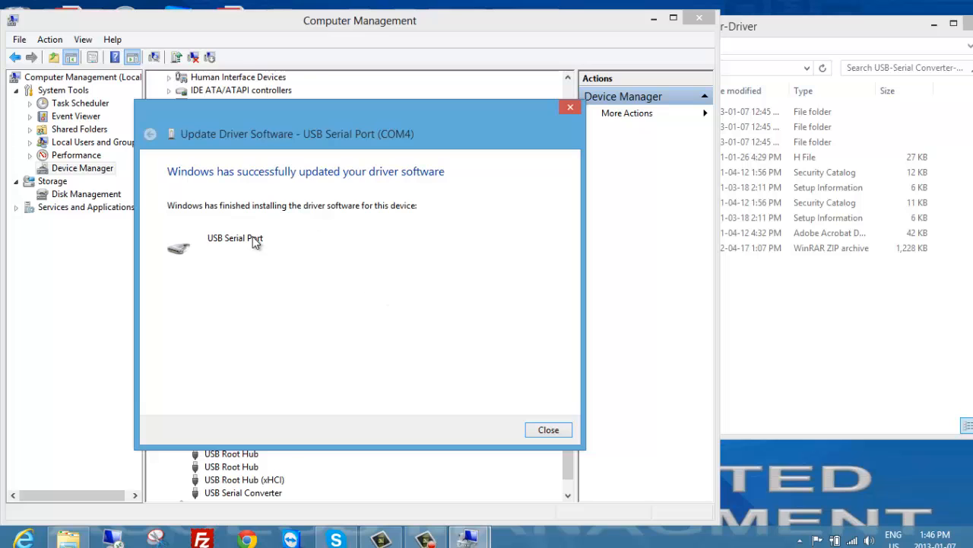
{"action": "left_click", "coordinate": [547, 431]}
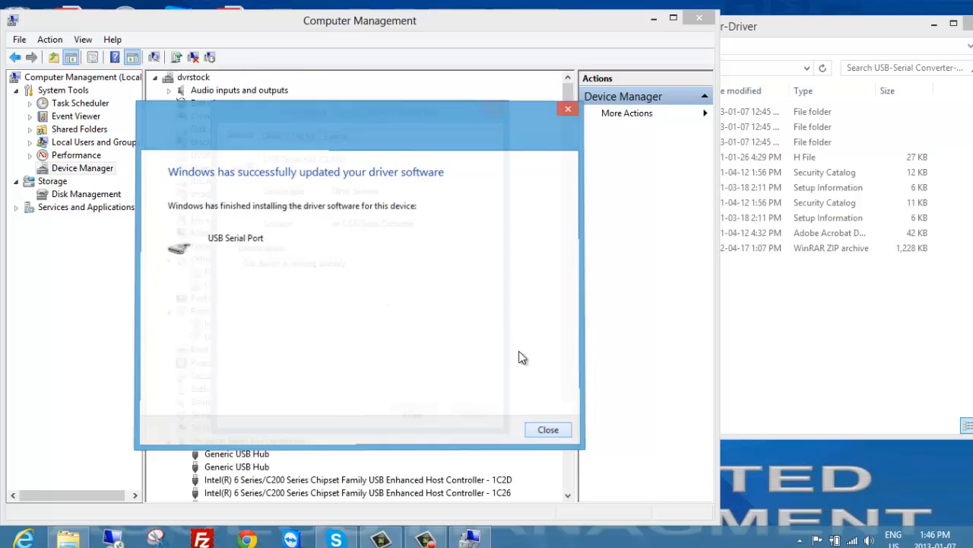
{"action": "left_click", "coordinate": [408, 415]}
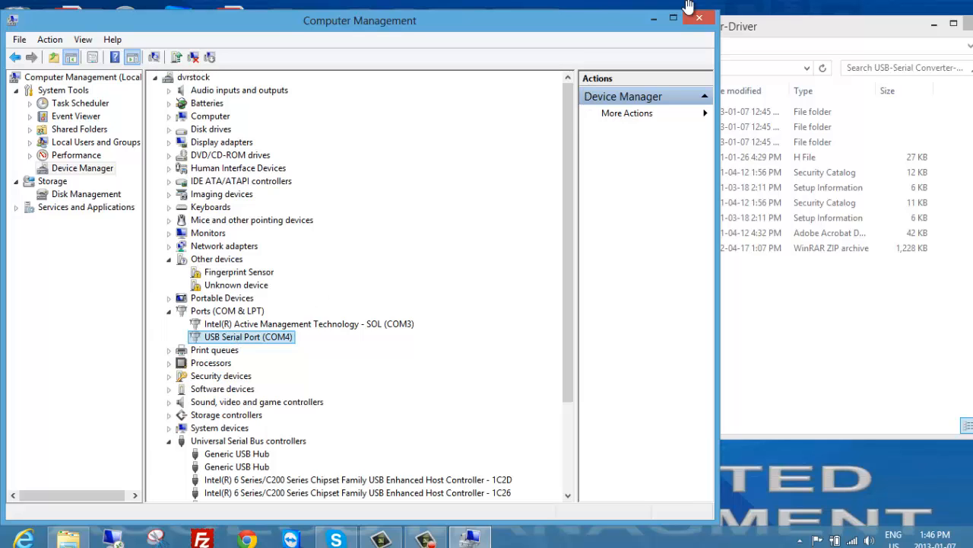
Close Computer Management and launch WatchNET_UpdateApp from the WatchNET_Access_Update_application_V4.0 (RS485) folder inside wac.
{"action": "left_click", "coordinate": [700, 21]}
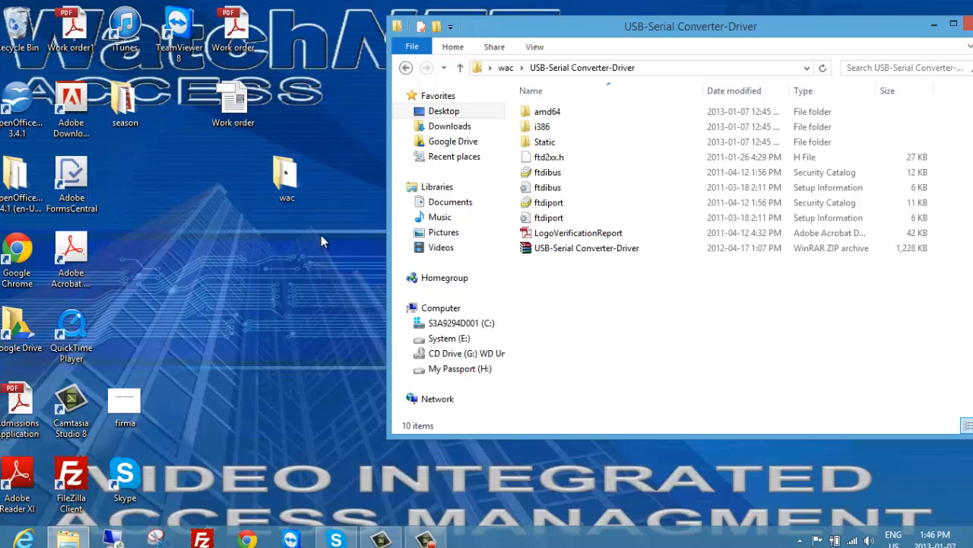
{"action": "left_click", "coordinate": [460, 68]}
{"action": "left_click", "coordinate": [726, 280]}
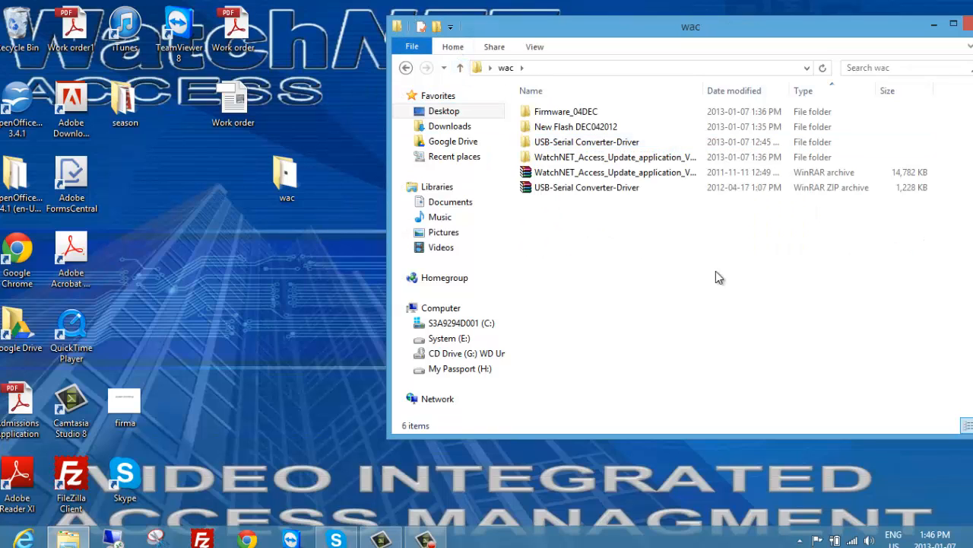
{"action": "mouse_move", "coordinate": [599, 162]}
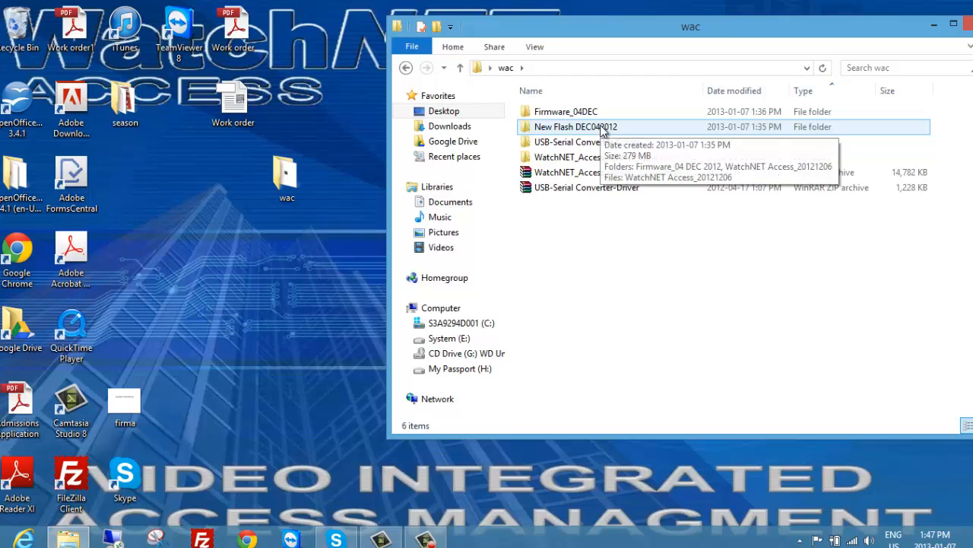
{"action": "mouse_move", "coordinate": [587, 118]}
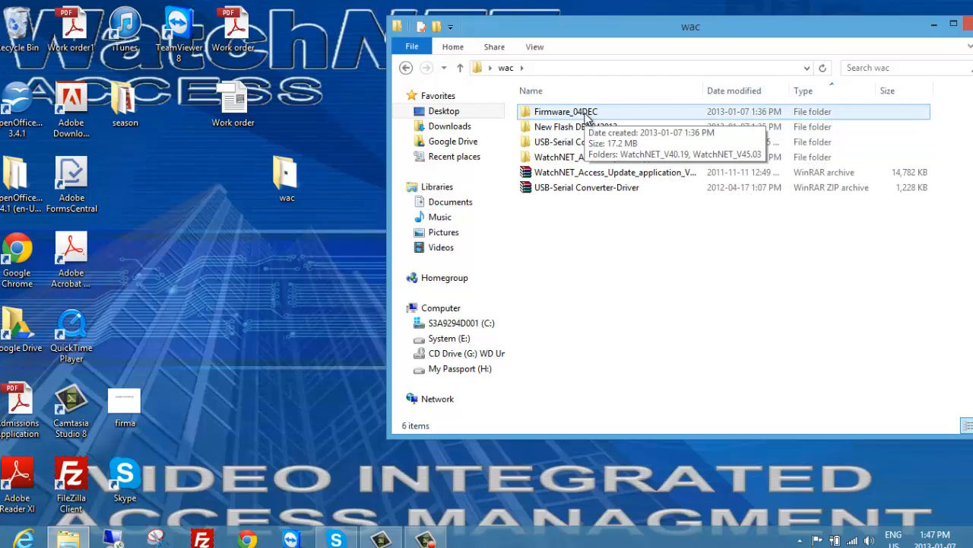
{"action": "double_click", "coordinate": [575, 158]}
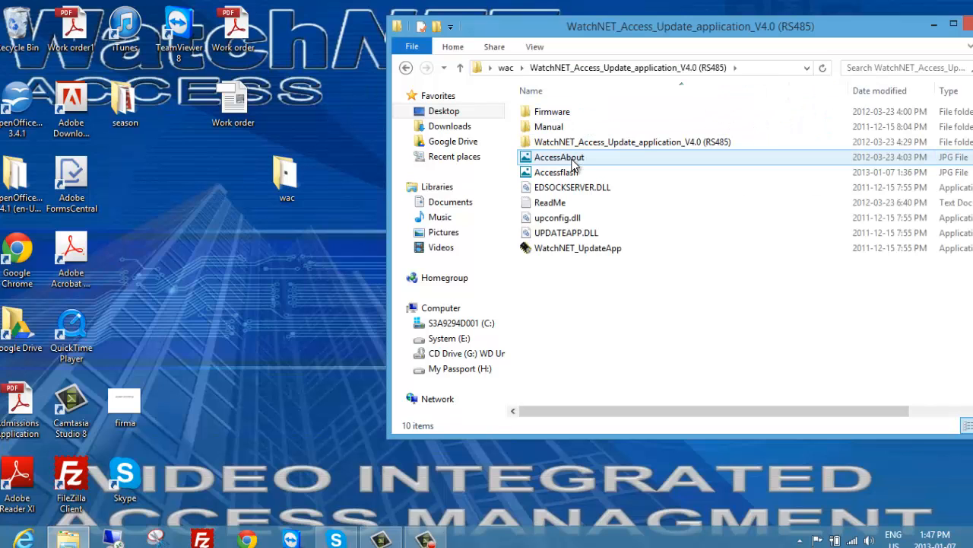
{"action": "double_click", "coordinate": [603, 253]}
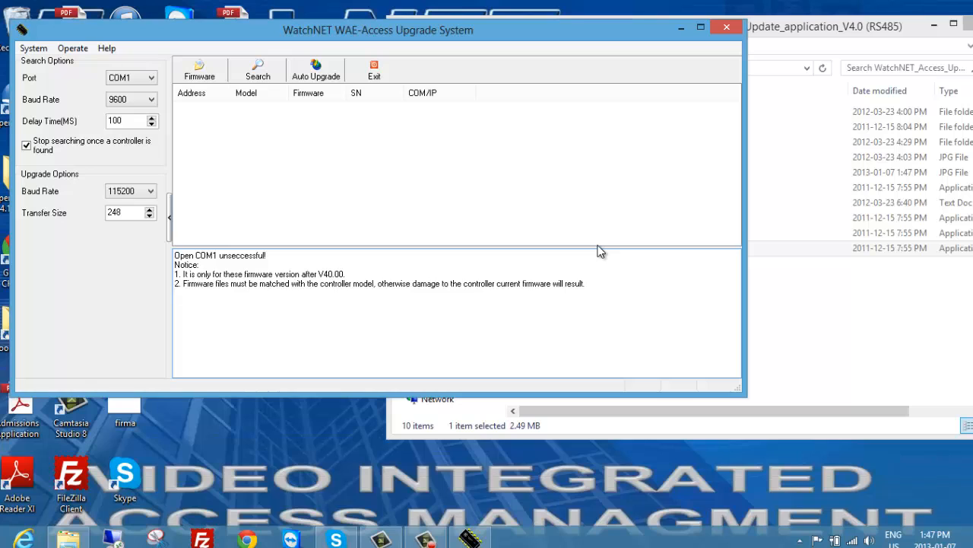
Set the search port to COM4 and search for the connected controller, repeating the search to read its serial number.
{"action": "left_click", "coordinate": [146, 83]}
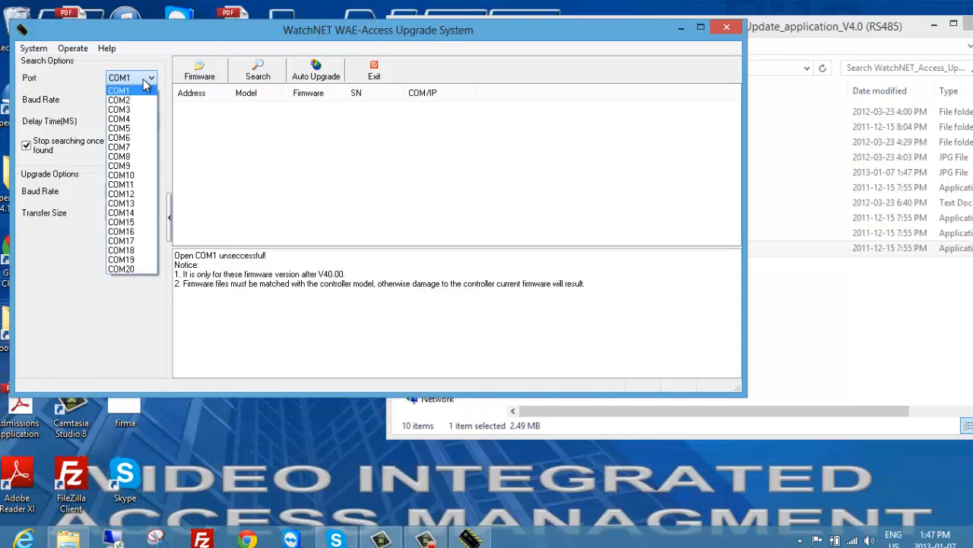
{"action": "left_click", "coordinate": [126, 113]}
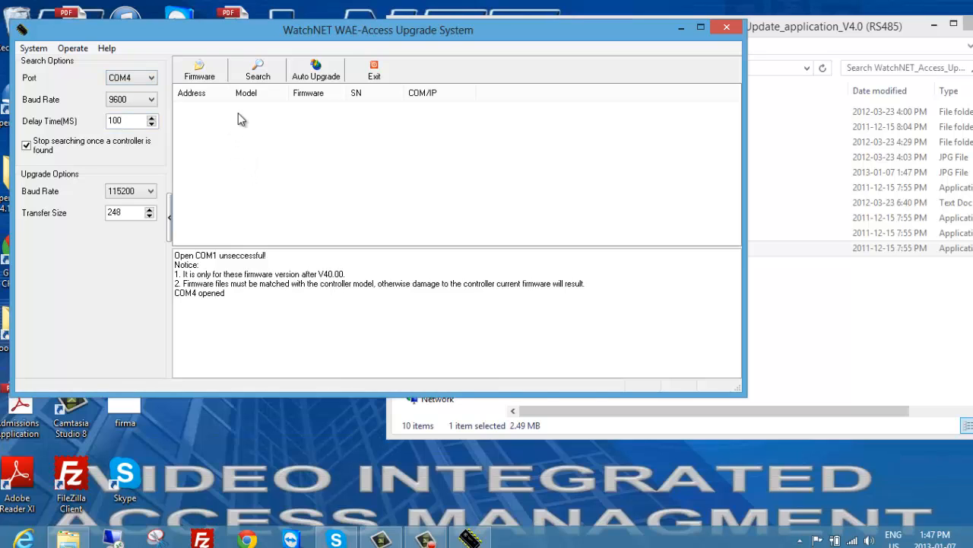
{"action": "left_click", "coordinate": [258, 74]}
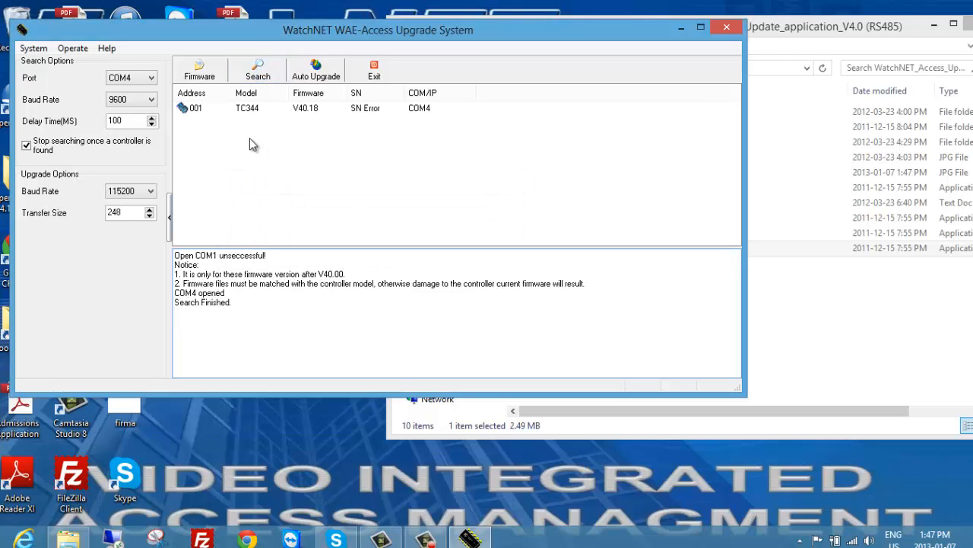
{"action": "left_click", "coordinate": [188, 111]}
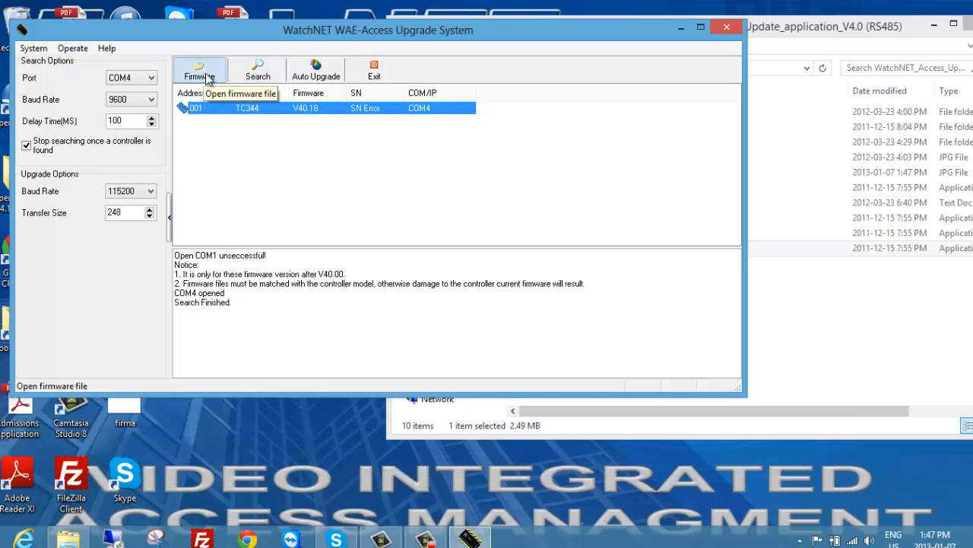
{"action": "left_click", "coordinate": [262, 71]}
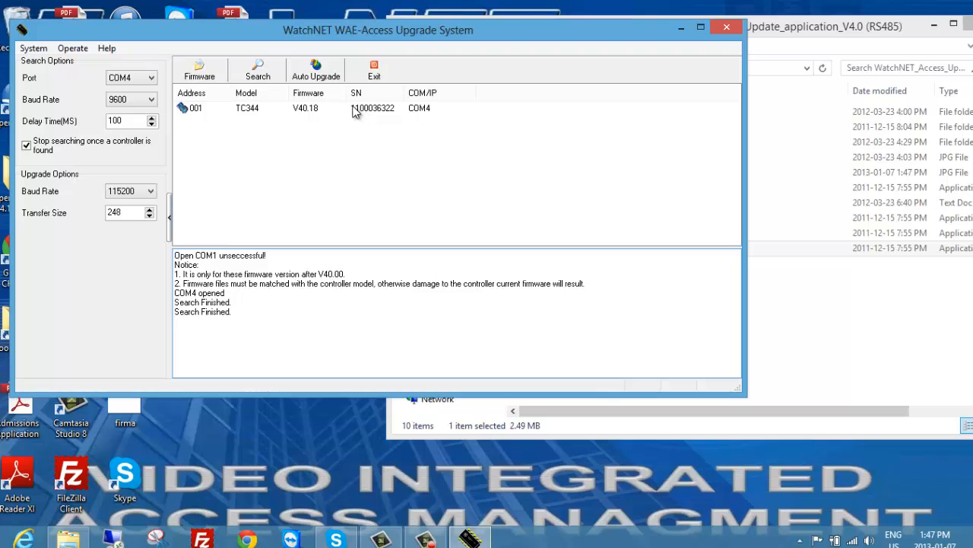
Load the firmware file WAC-4D4T_V4019.V40 from the WatchNET_V40.19 folder inside Desktop\wac\Firmware_04DEC.
{"action": "left_click", "coordinate": [198, 76]}
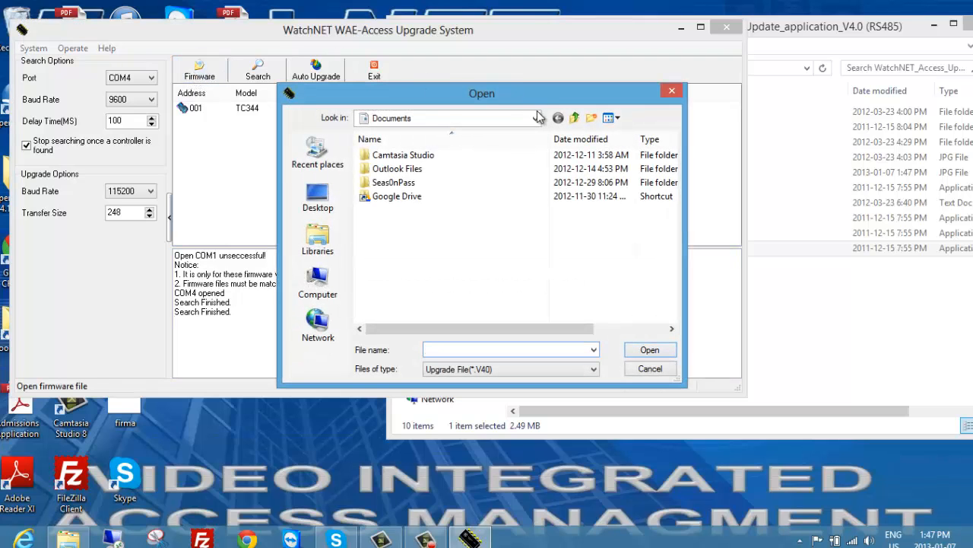
{"action": "left_click", "coordinate": [314, 191]}
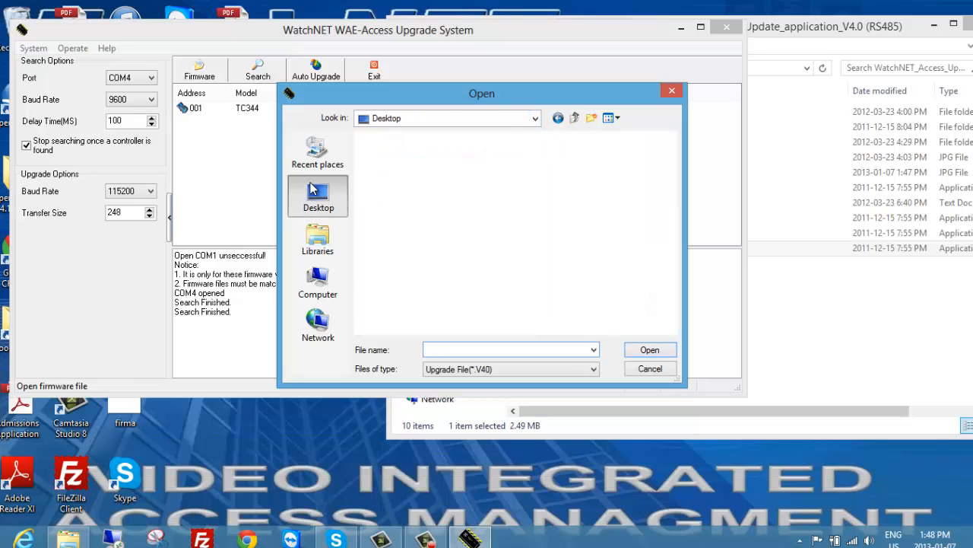
{"action": "double_click", "coordinate": [561, 252]}
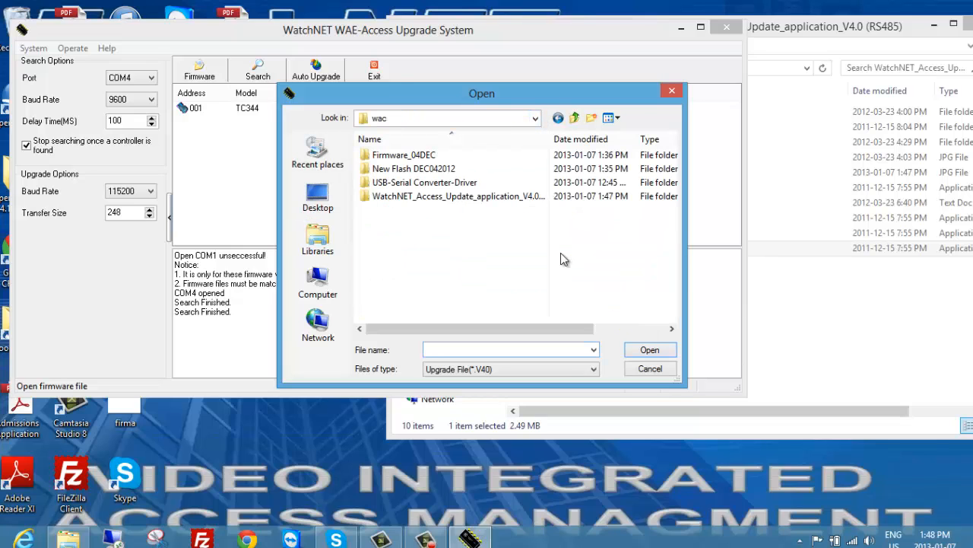
{"action": "double_click", "coordinate": [411, 155]}
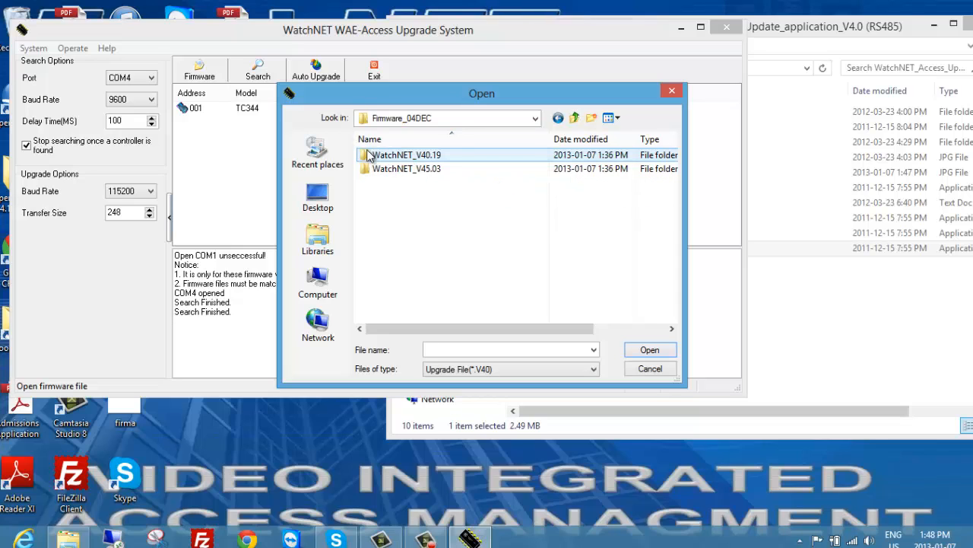
{"action": "left_click_drag", "start_coordinate": [354, 96], "coordinate": [322, 137]}
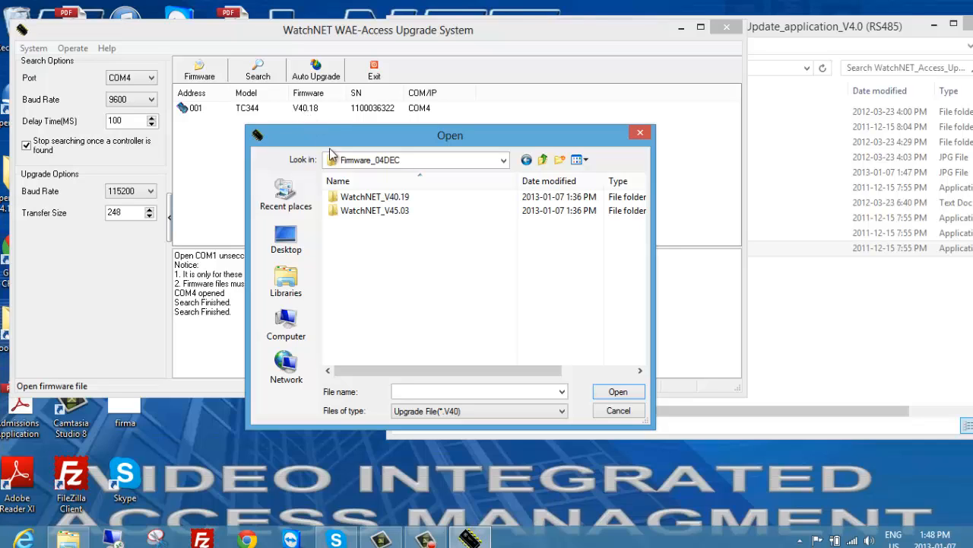
{"action": "left_click", "coordinate": [373, 200]}
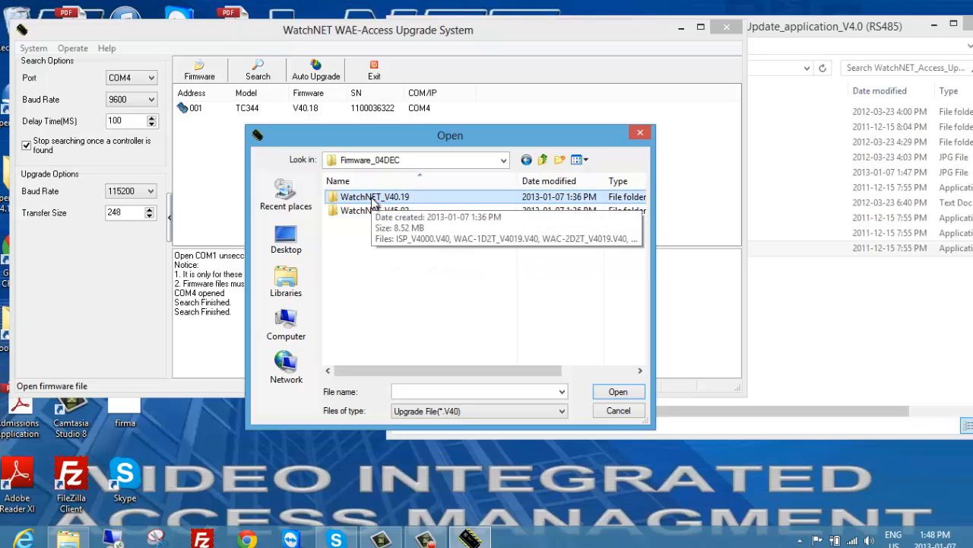
{"action": "double_click", "coordinate": [374, 198]}
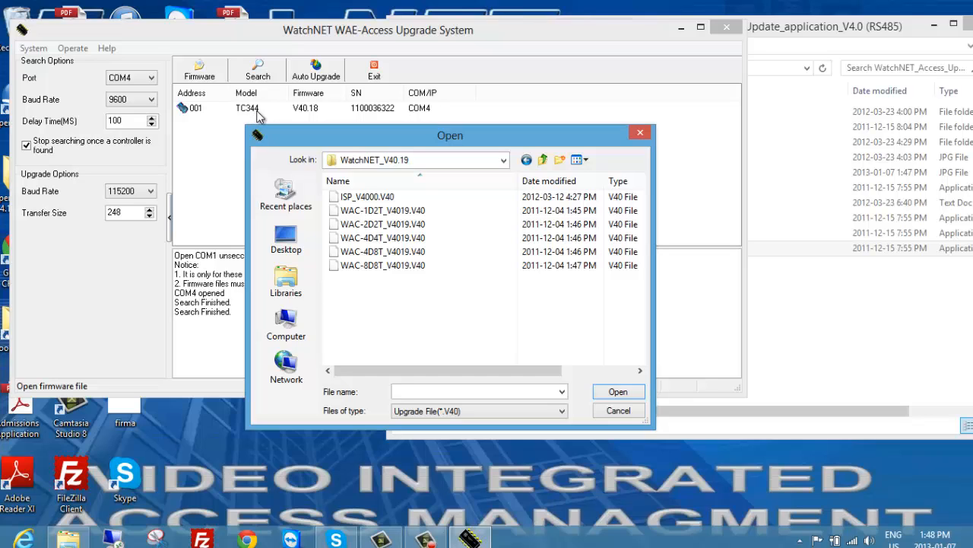
{"action": "left_click", "coordinate": [377, 241]}
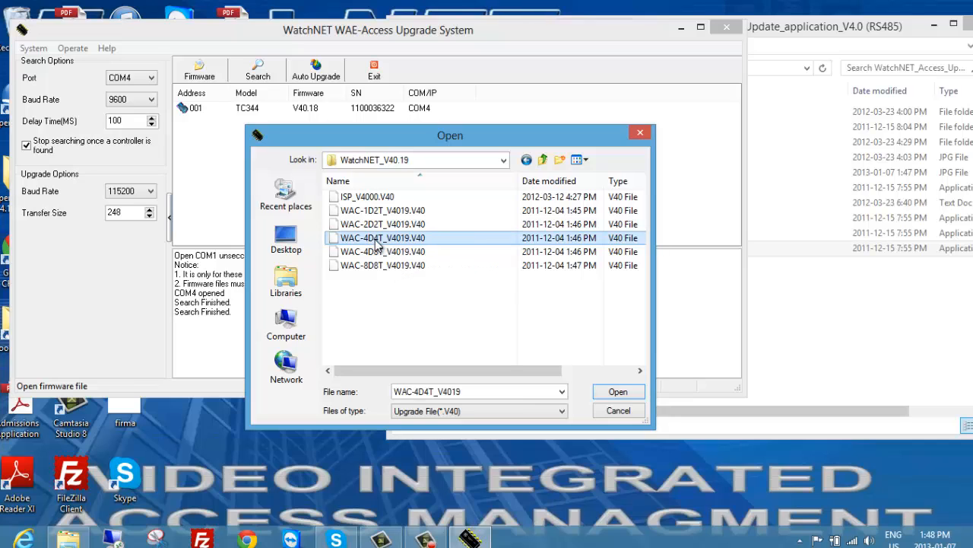
{"action": "left_click", "coordinate": [611, 394]}
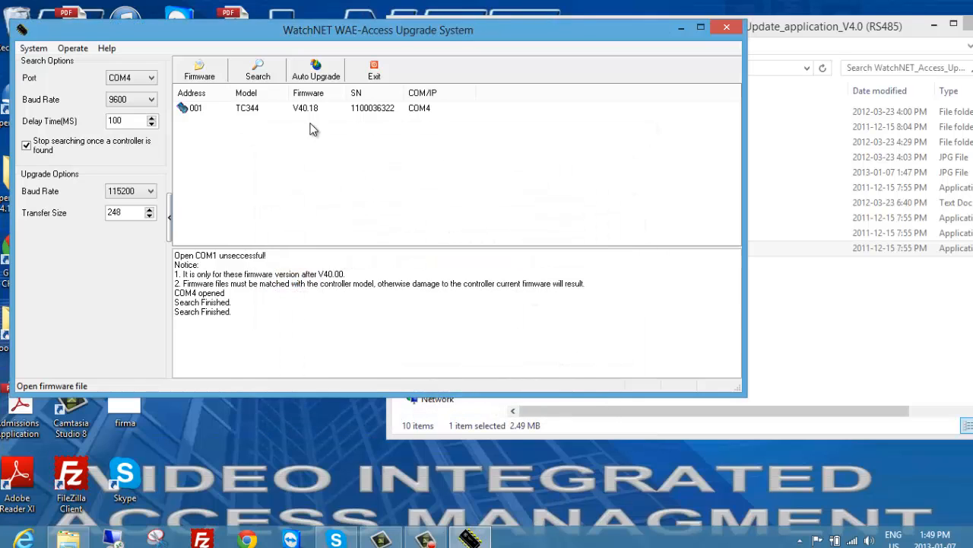
Run the automatic firmware upgrade on the TC344 controller at address 001 and check its entry in the controller list.
{"action": "left_click", "coordinate": [289, 108]}
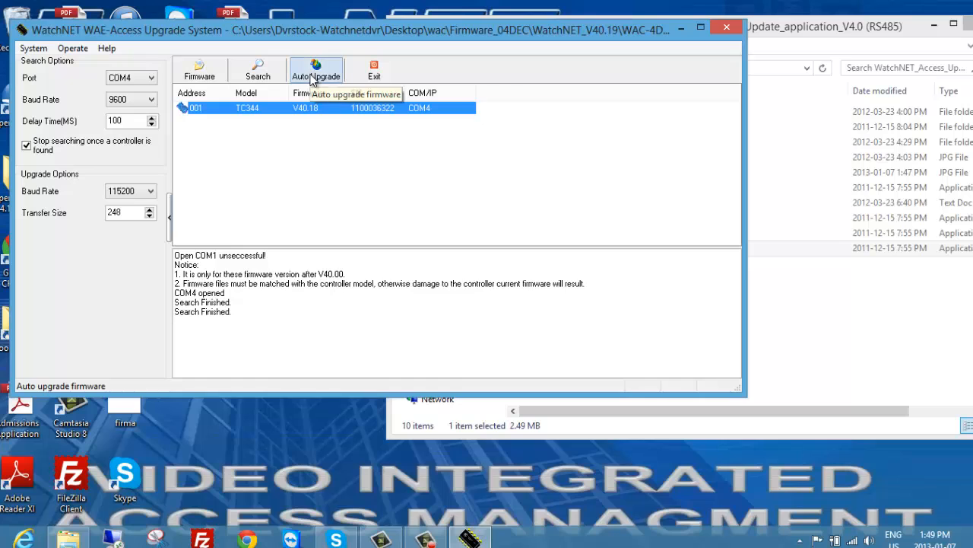
{"action": "left_click", "coordinate": [313, 78]}
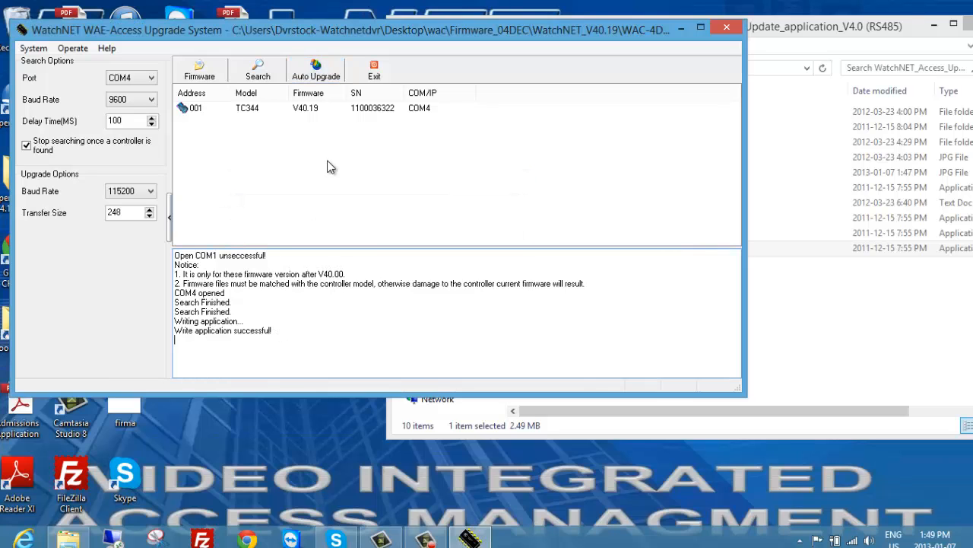
{"action": "left_click", "coordinate": [314, 111]}
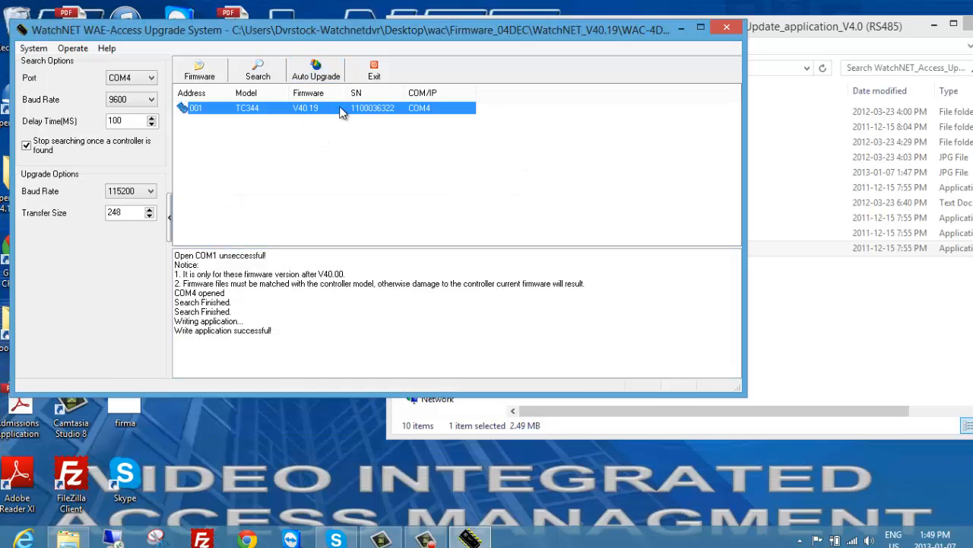